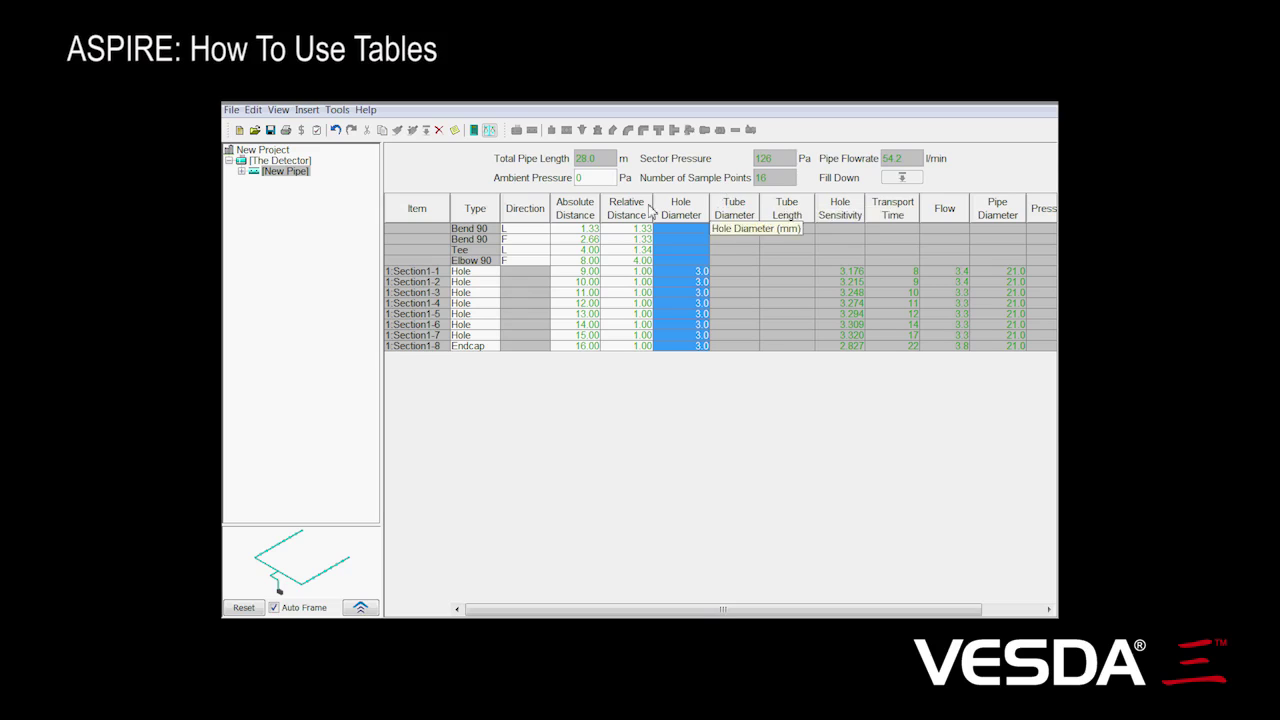
Untick Tube Diameter and Tube Length in the column-header menu to hide both columns
right_click(728, 210)
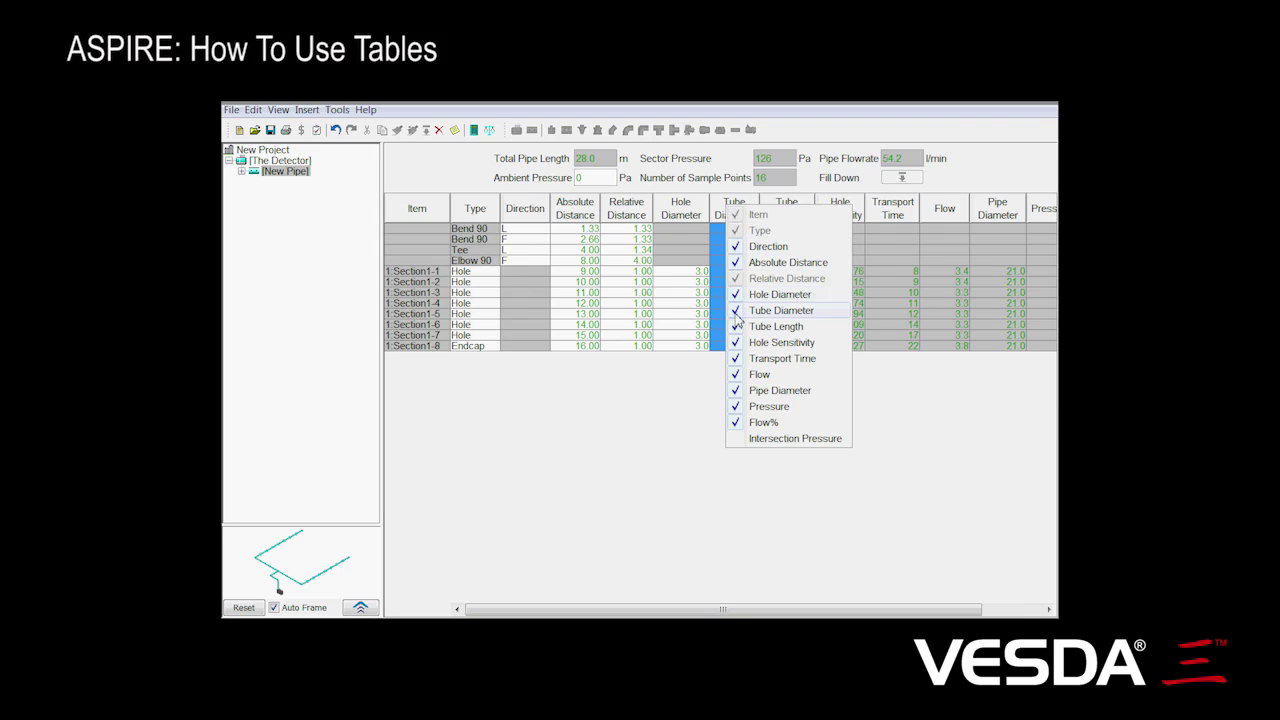
click(737, 311)
right_click(737, 210)
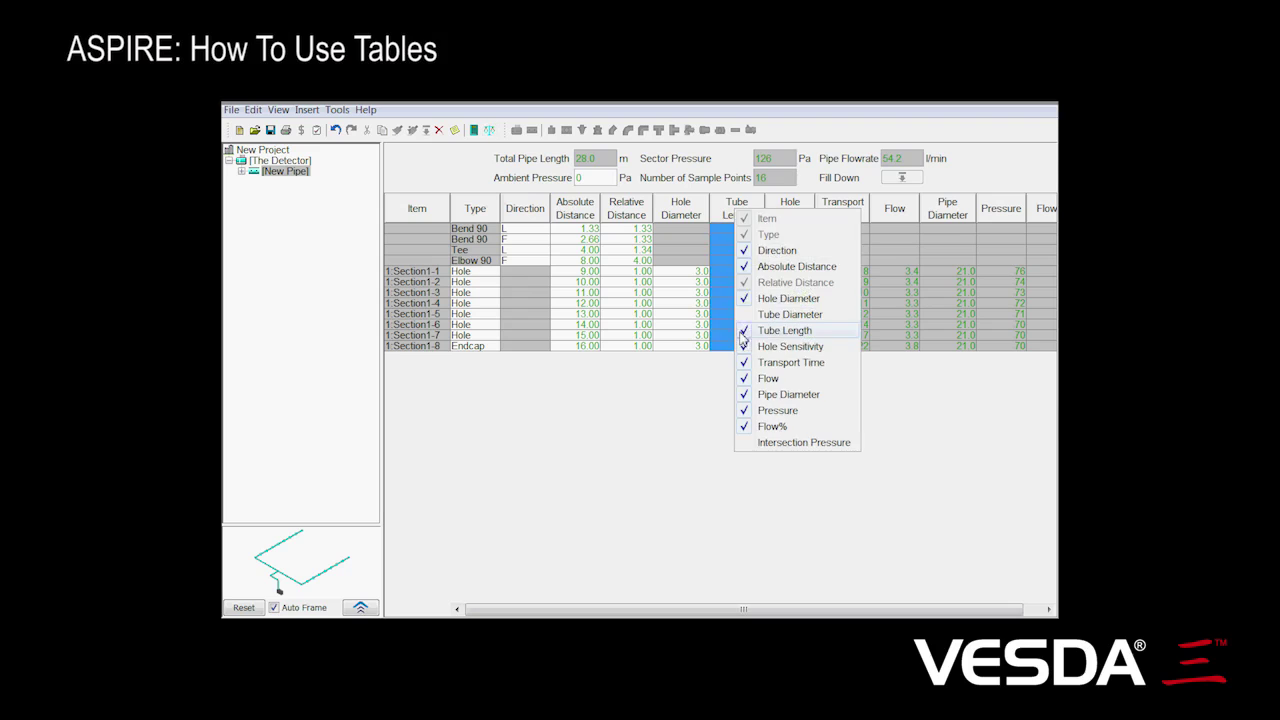
click(742, 331)
right_click(732, 211)
click(718, 238)
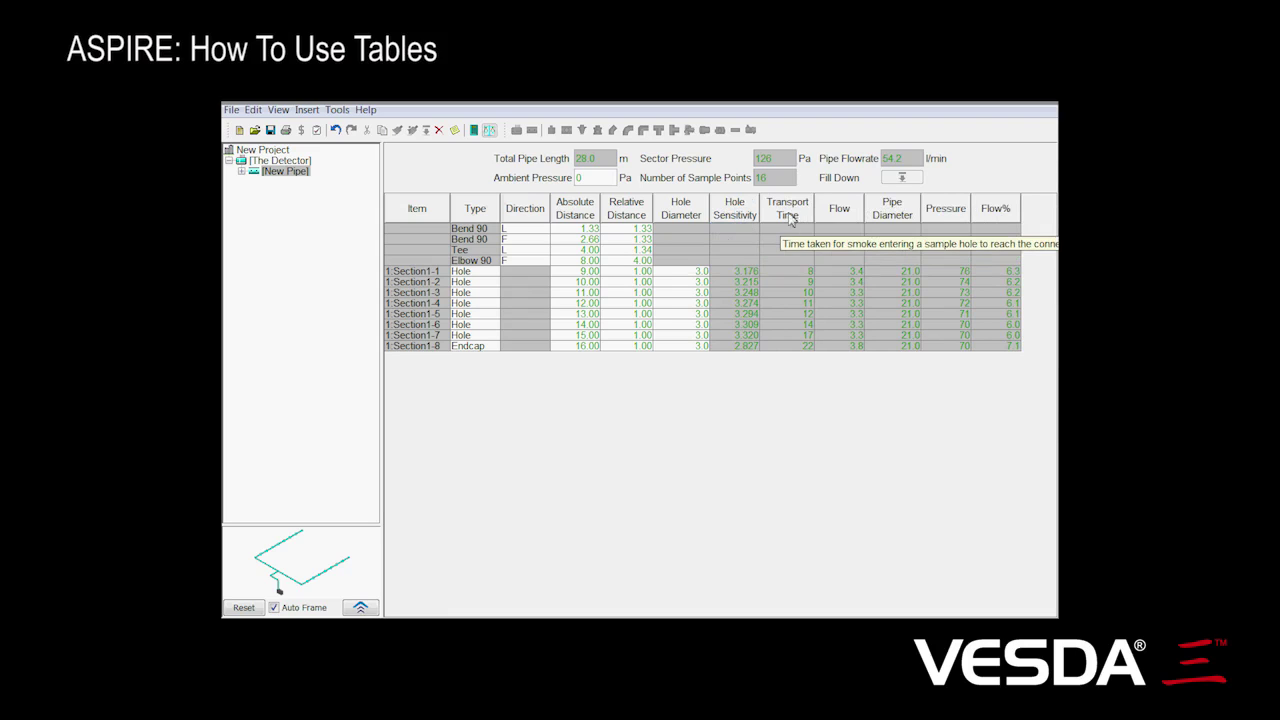
Drag Transport Time ahead of Hole Sensitivity, then select the Direction and distance columns
drag(790, 214, 750, 248)
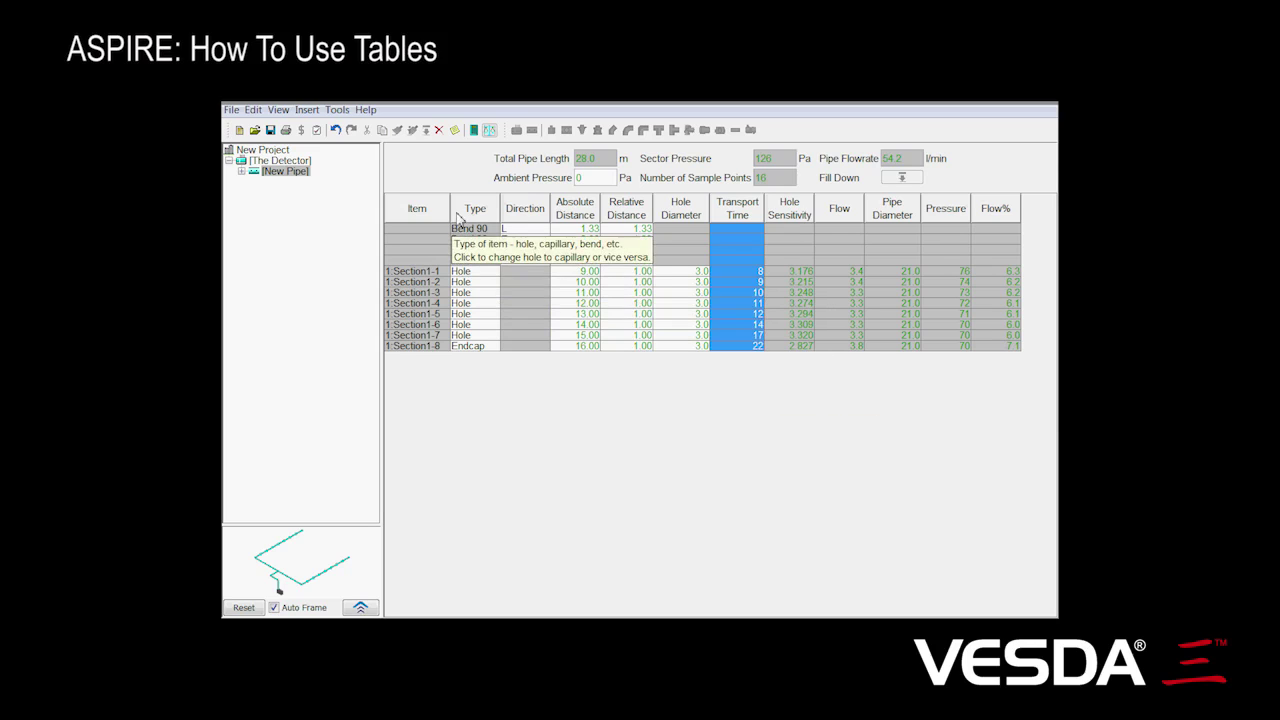
click(502, 206)
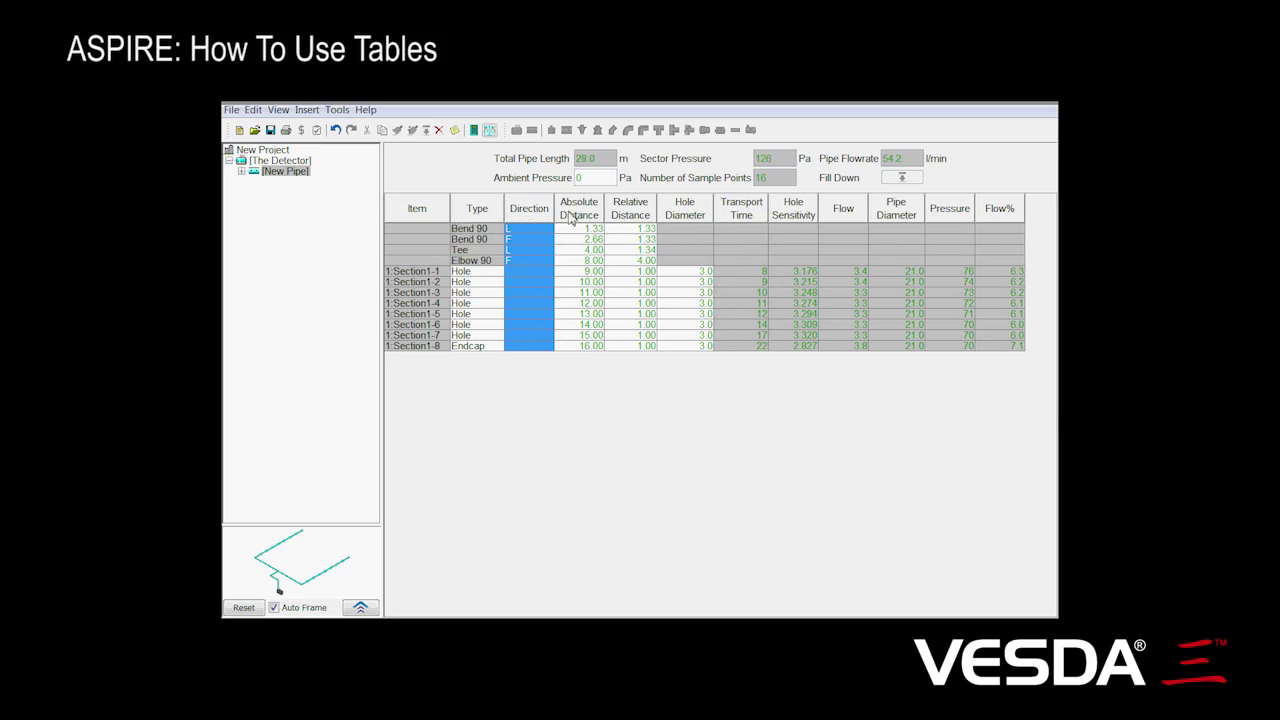
click(612, 213)
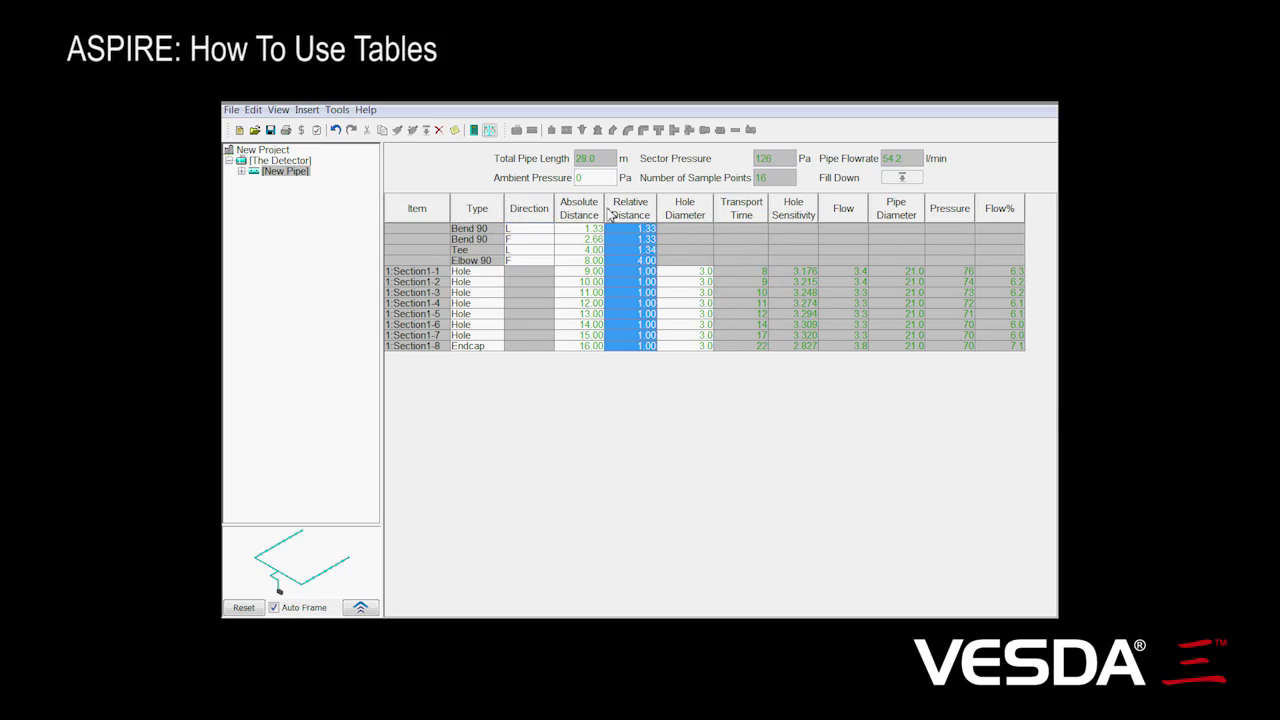
click(603, 208)
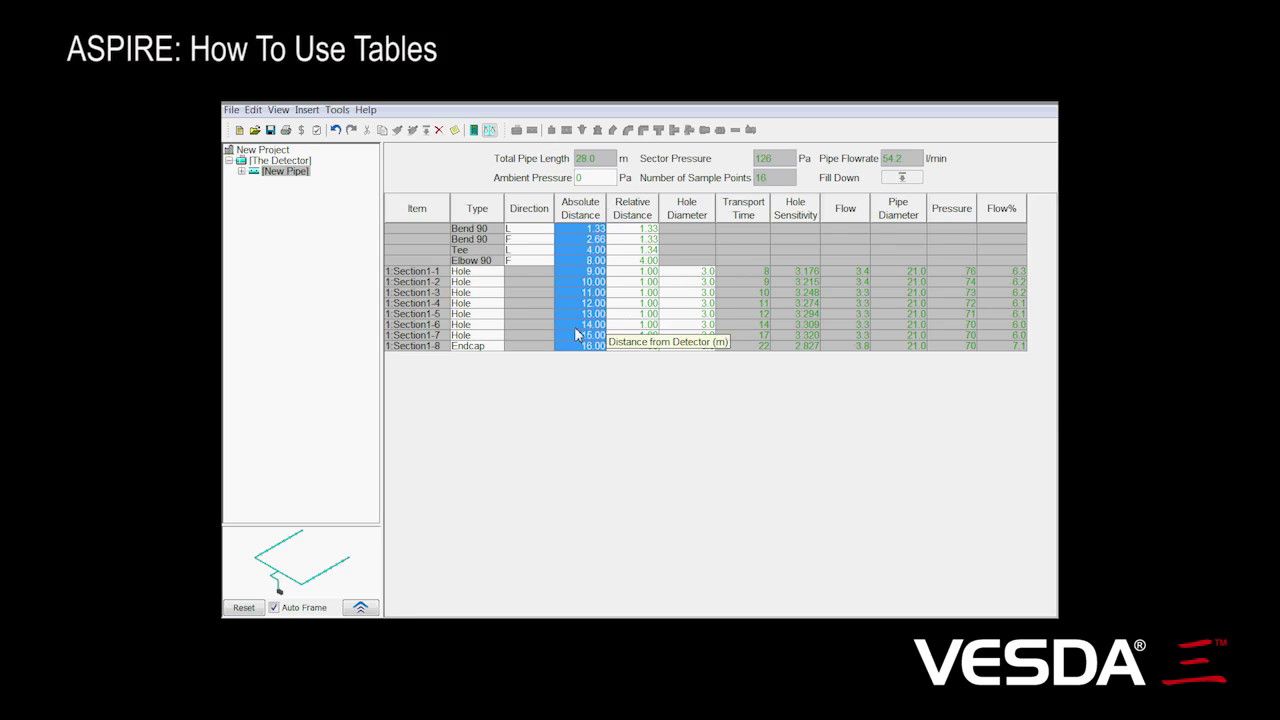
In The Detector's Group Details, move Hole Diameter before Pressure, then go back to New Pipe
click(294, 161)
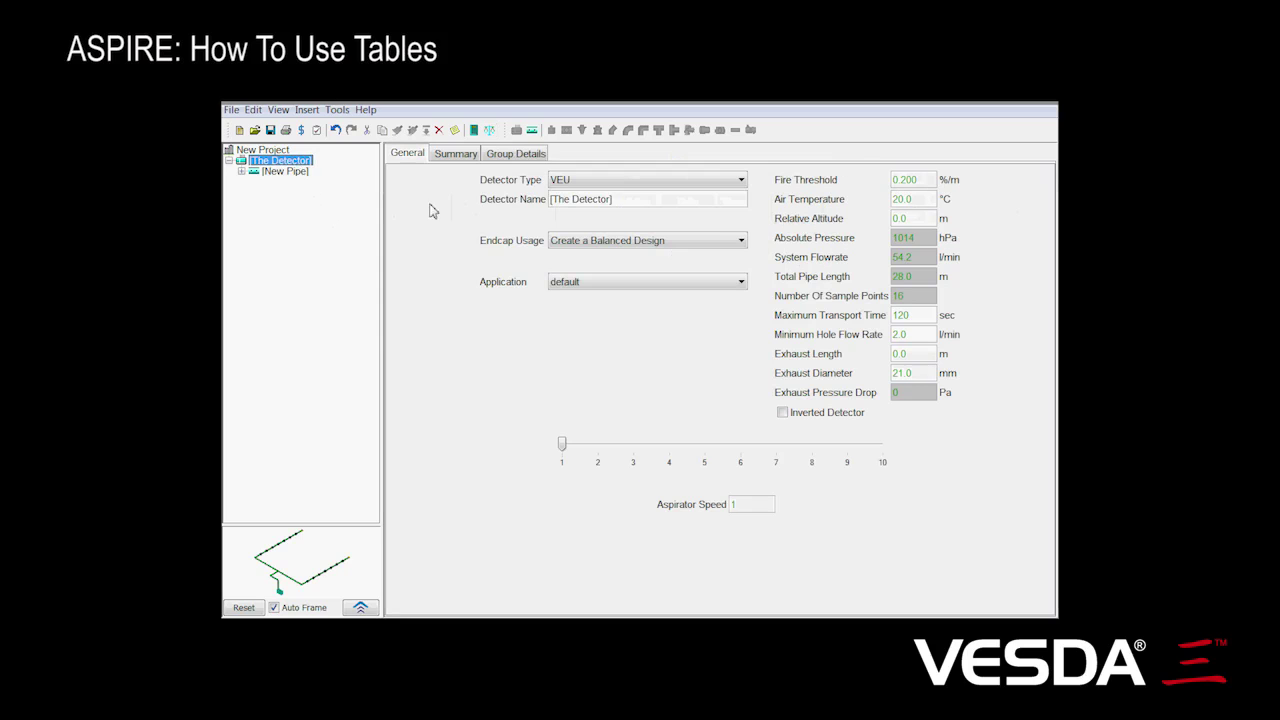
click(512, 153)
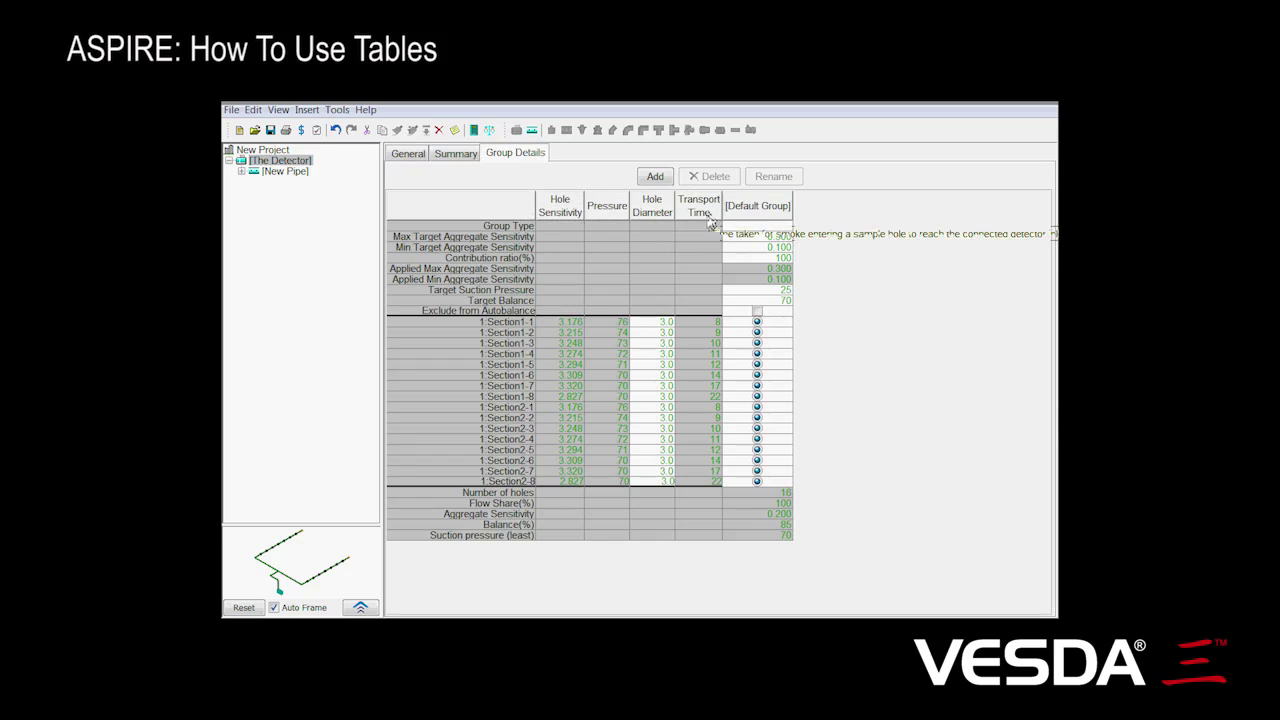
right_click(610, 211)
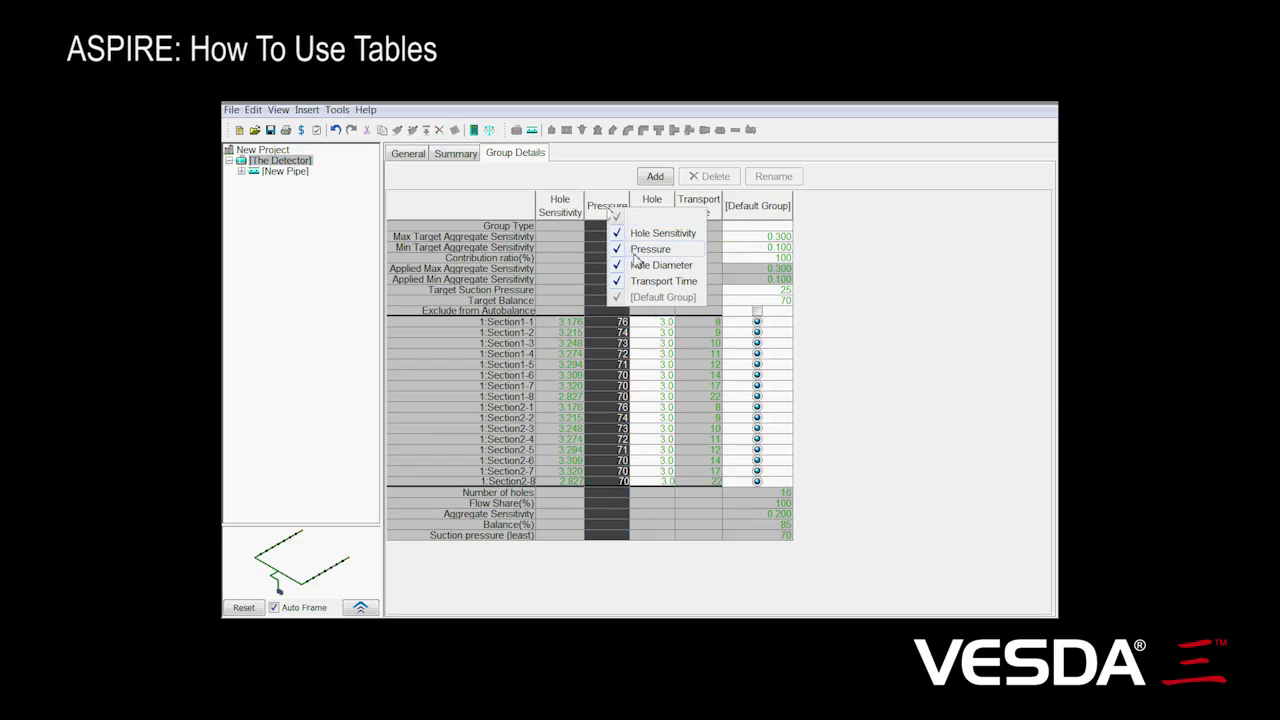
click(636, 249)
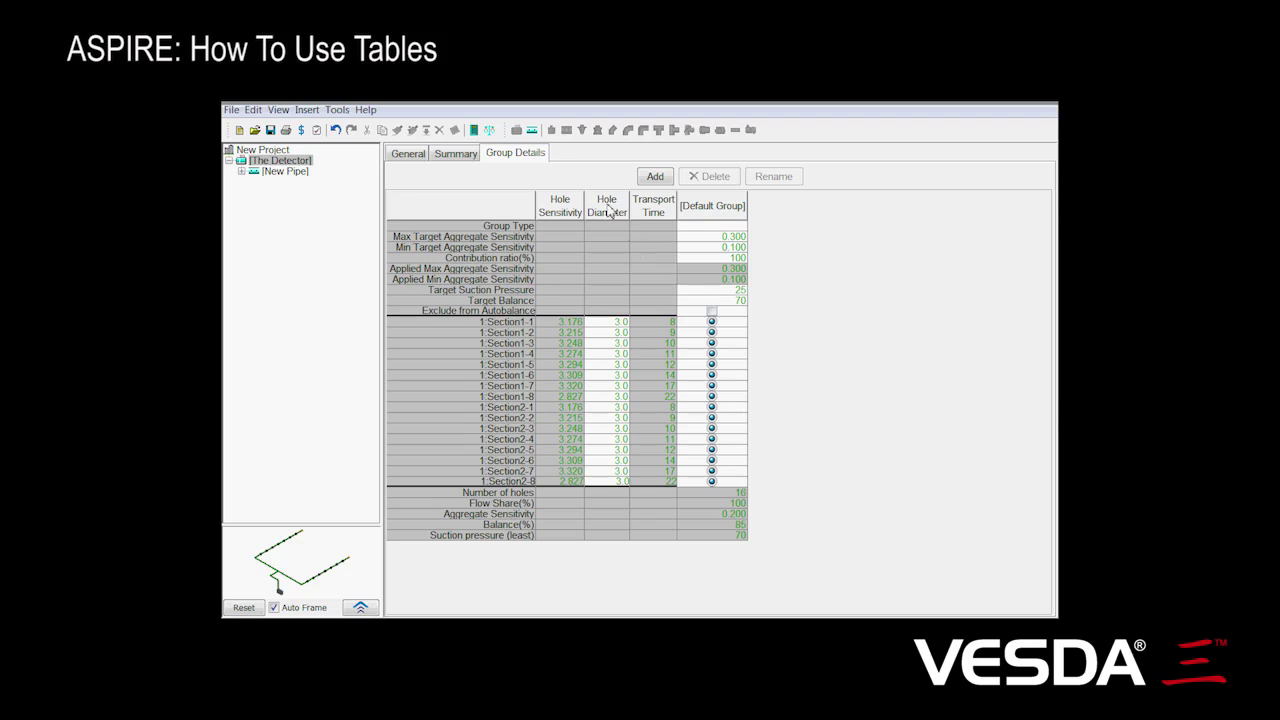
right_click(606, 206)
click(634, 246)
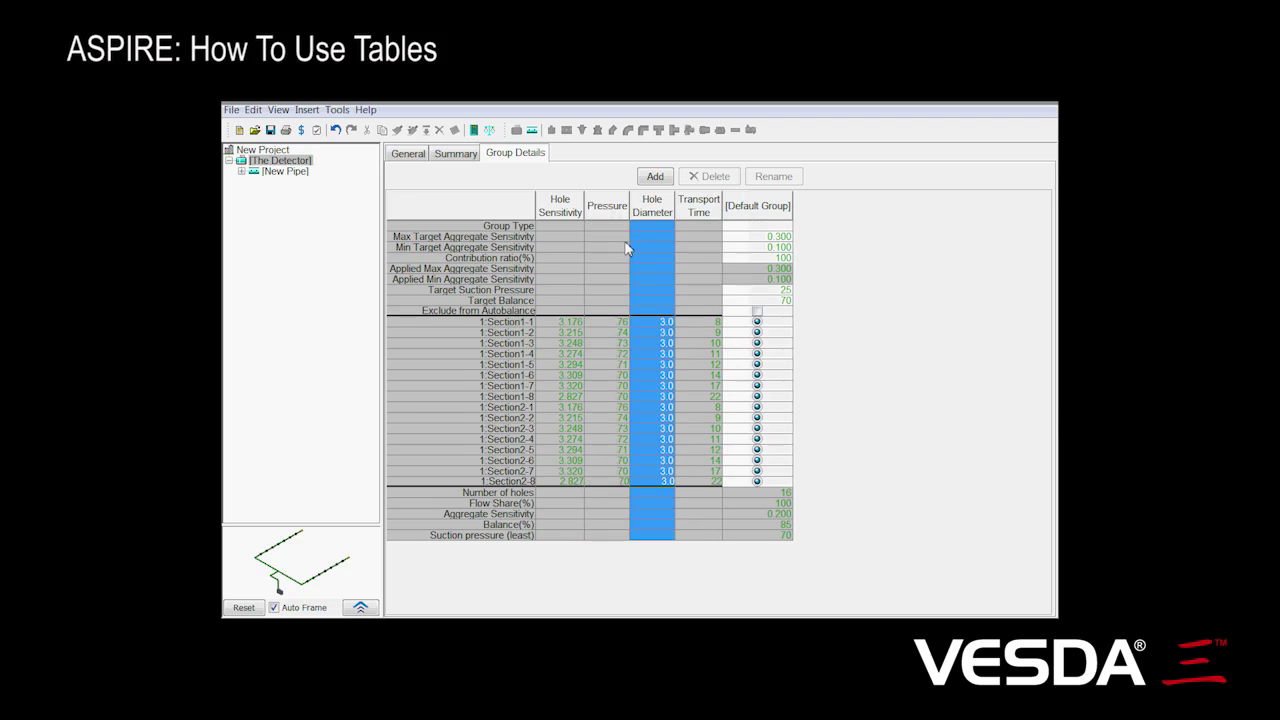
mouse_move(641, 220)
mouse_down()
mouse_move(608, 230)
mouse_move(636, 242)
mouse_up()
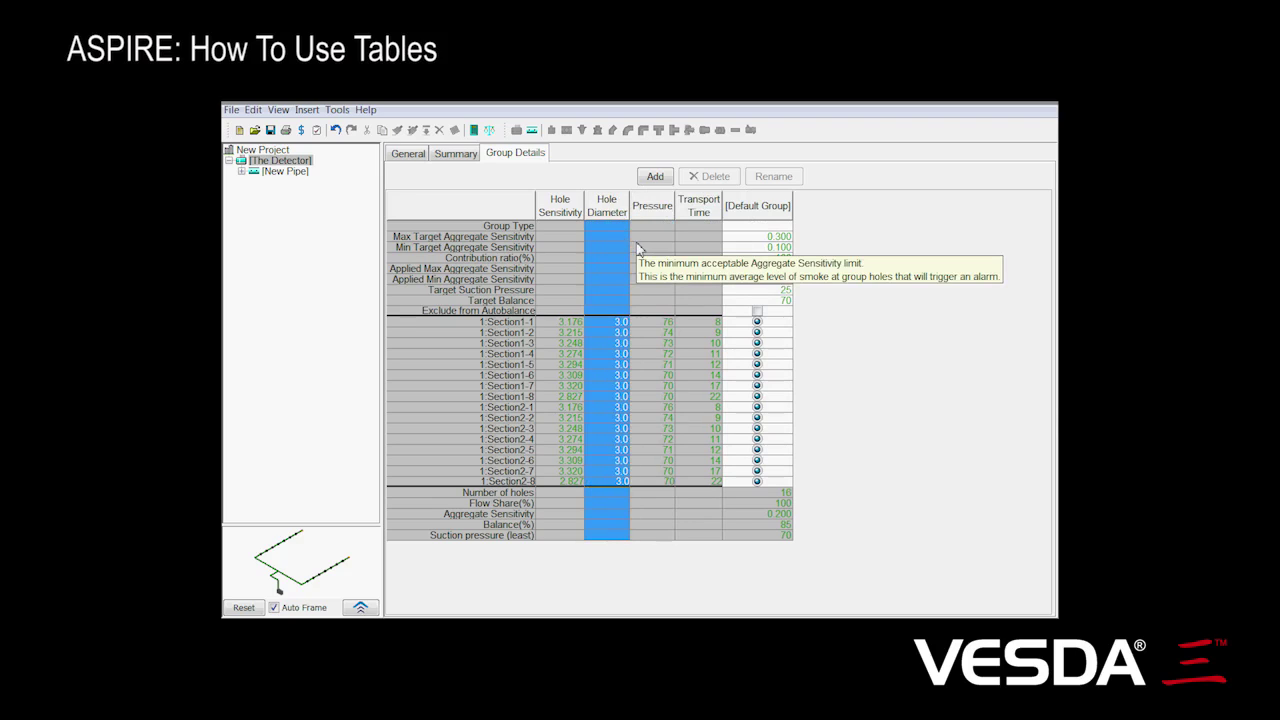
click(278, 172)
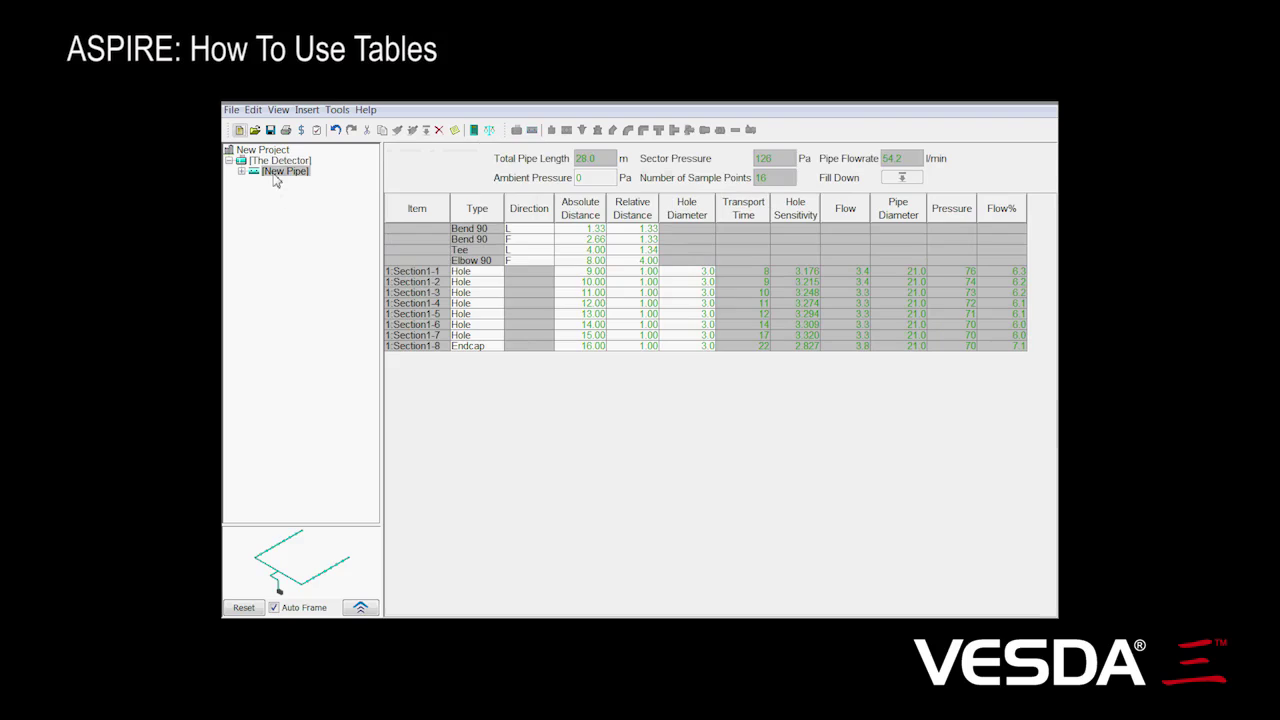
Enter 2.50 as Section1-1's relative distance and 3.5 as its hole diameter
click(637, 274)
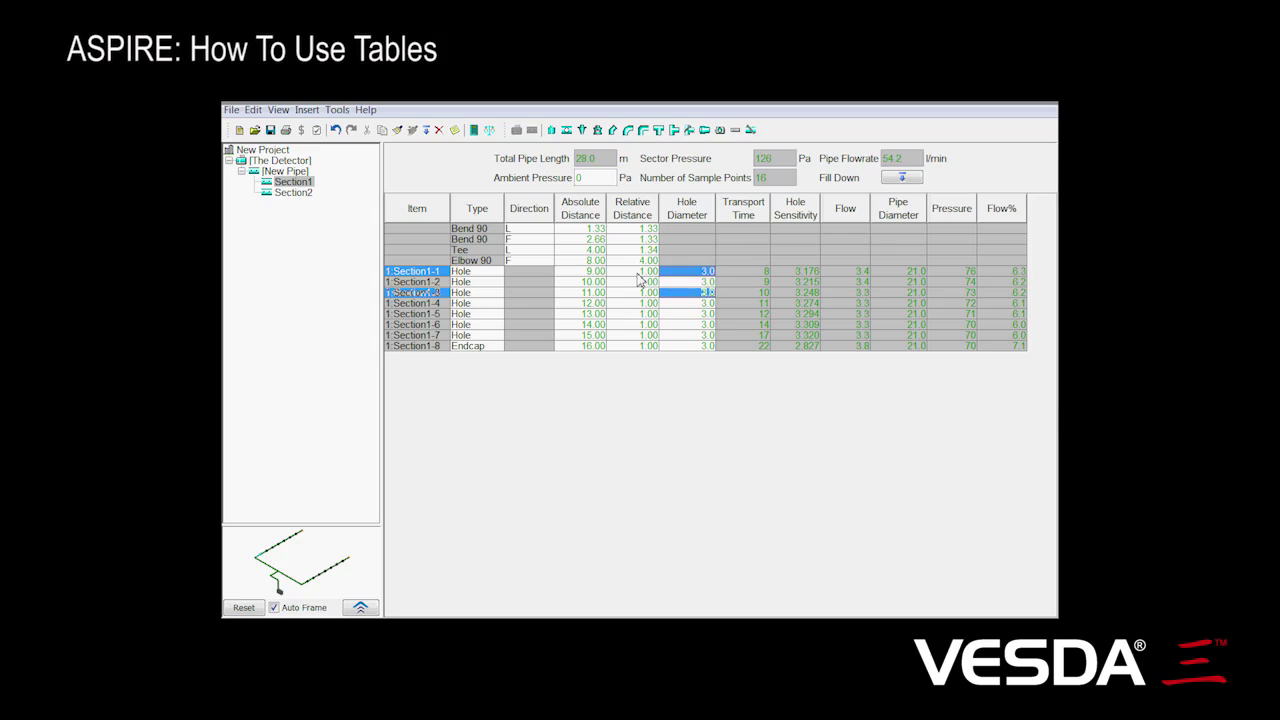
click(637, 273)
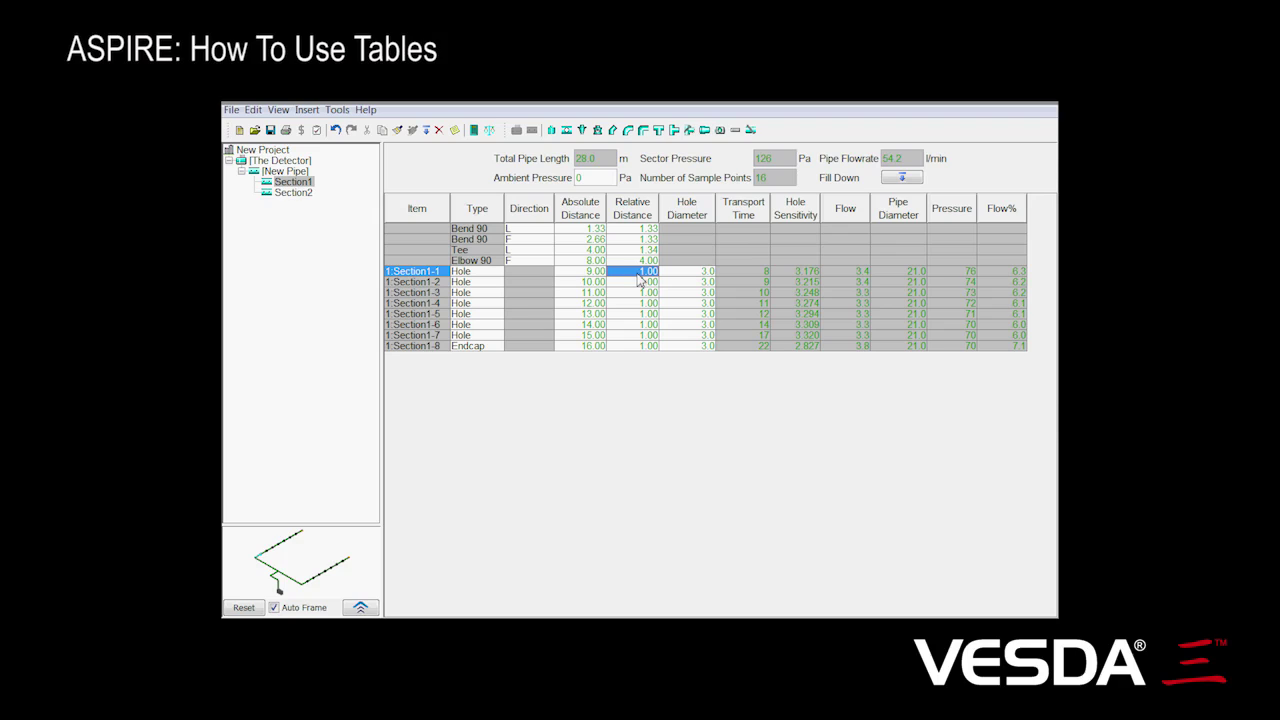
click(638, 272)
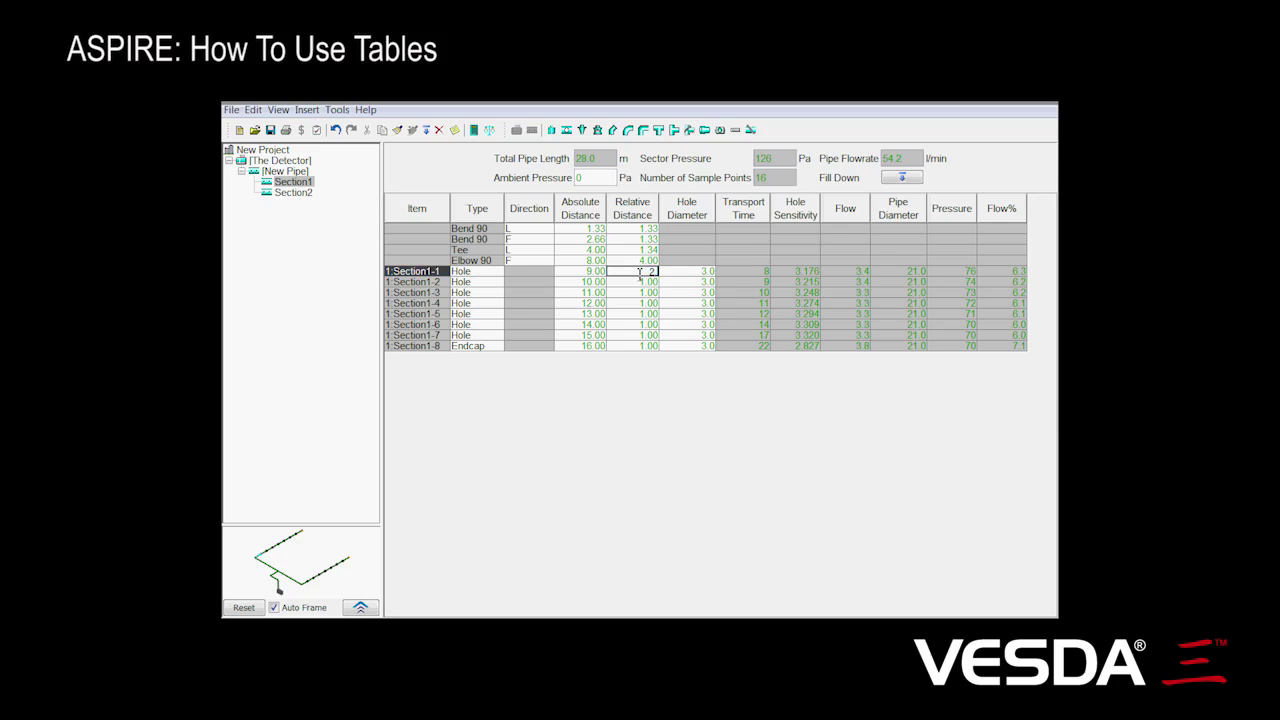
text(1.25)
key(Return)
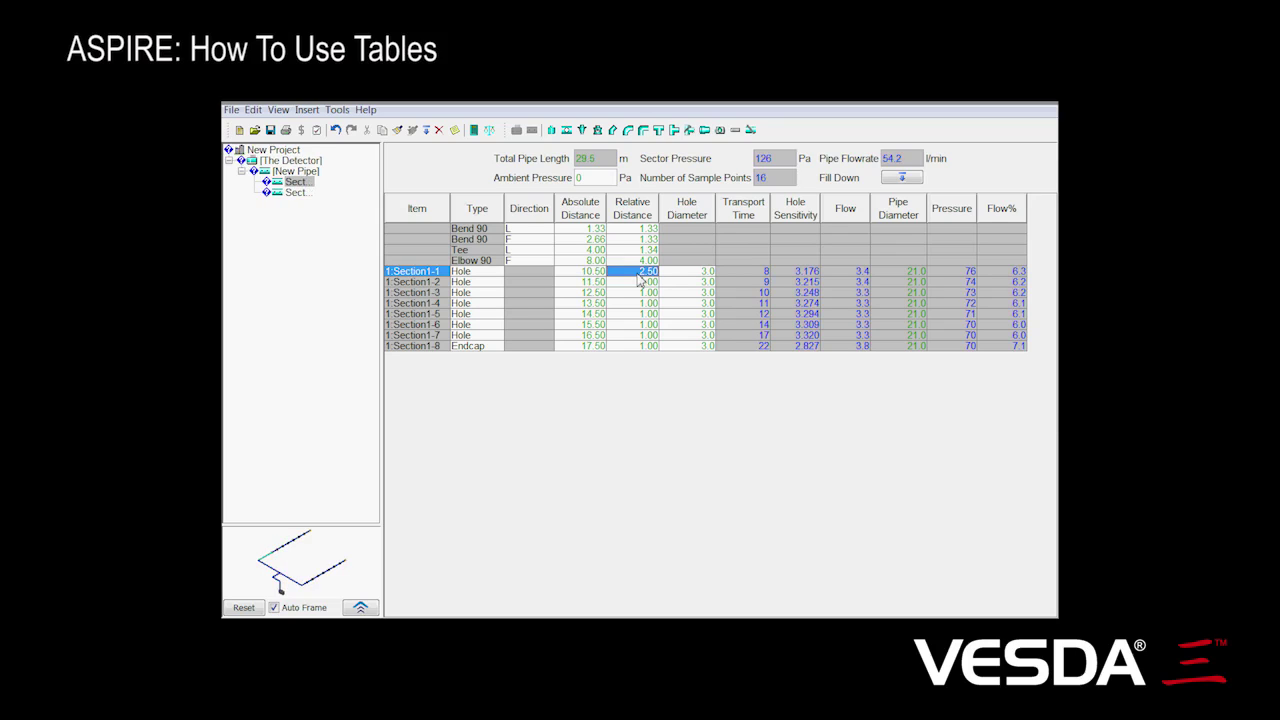
key(Tab)
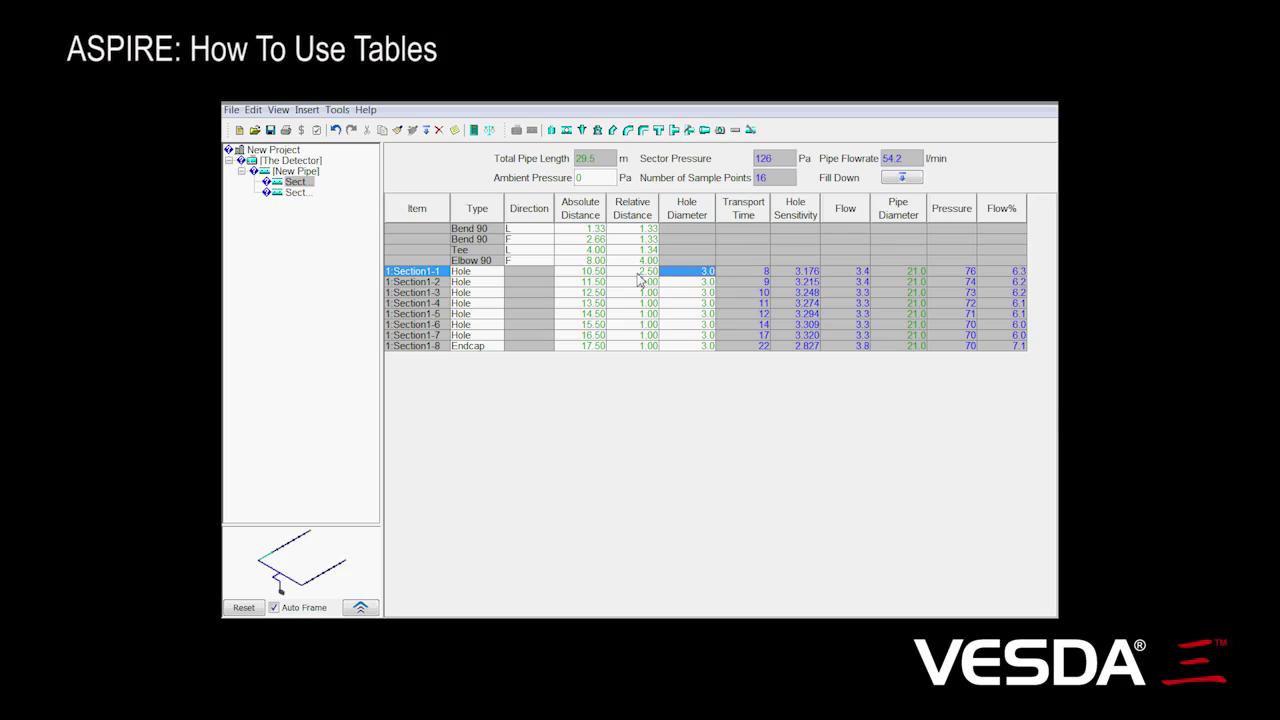
text(3.5)
key(Return)
Fill Section1-1's 2.50 spacing and 3.5 hole diameter down through Section1-4
click(637, 273)
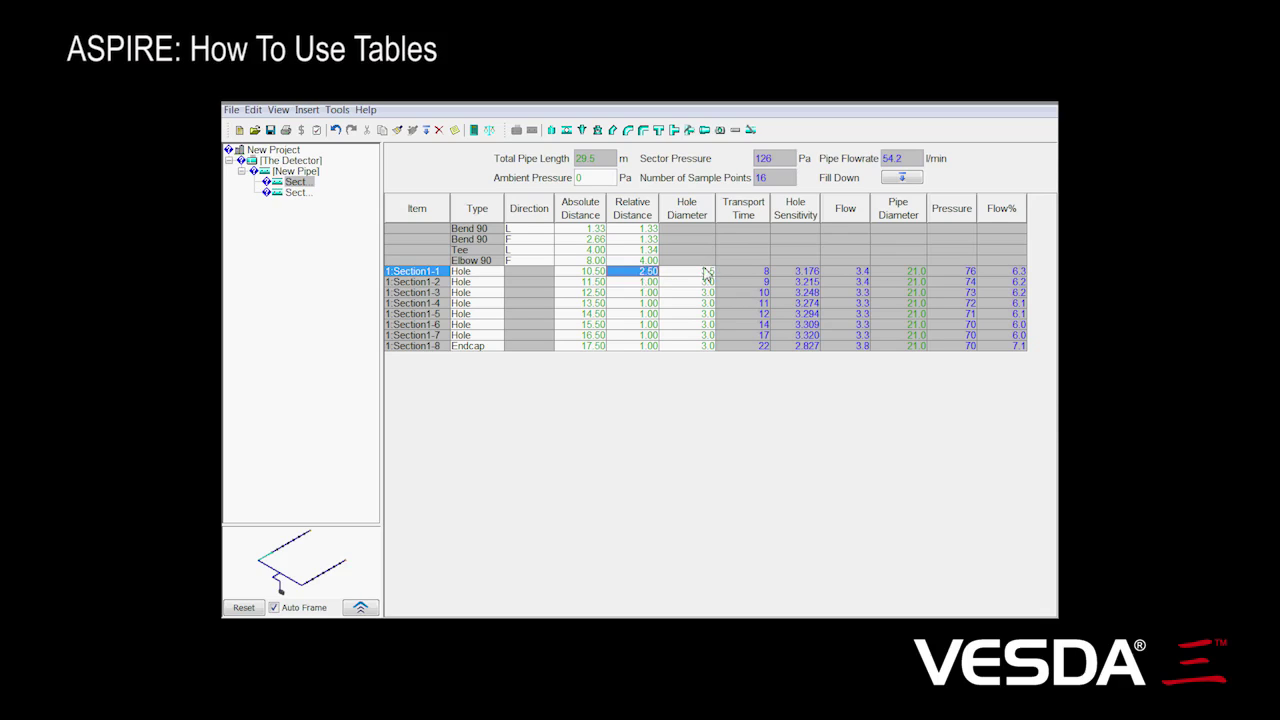
shift+click(707, 274)
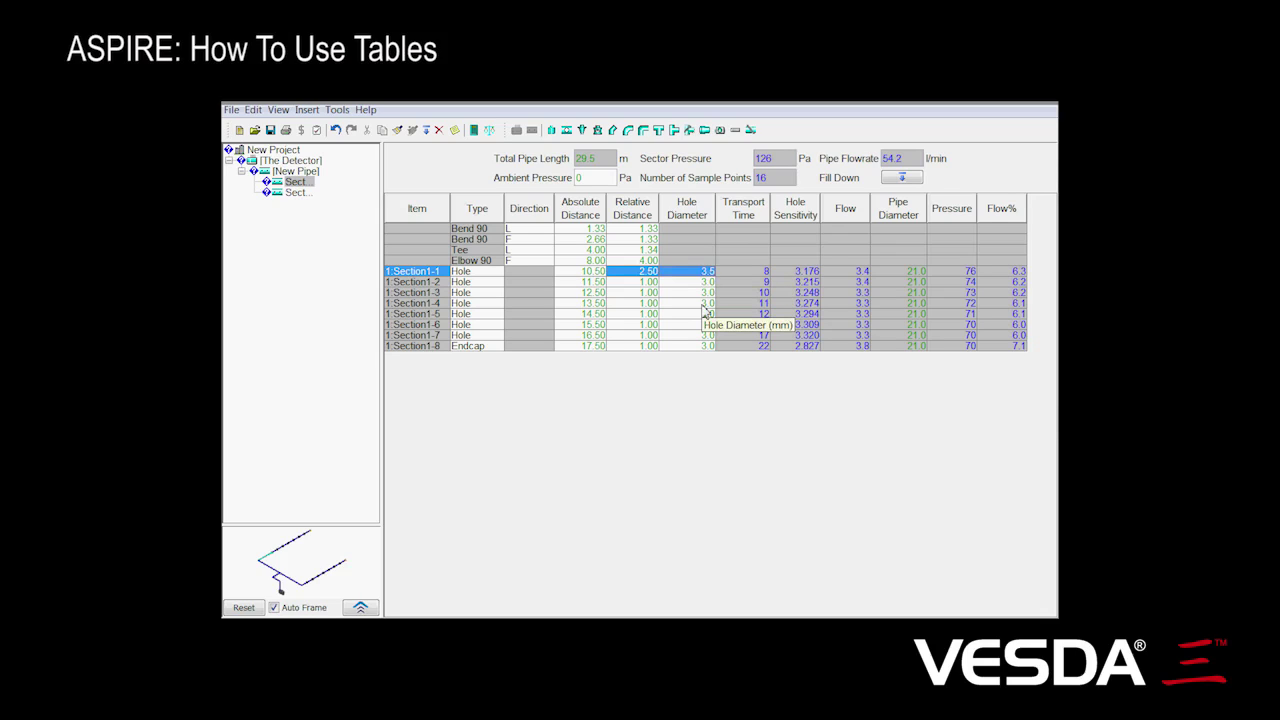
shift+click(703, 306)
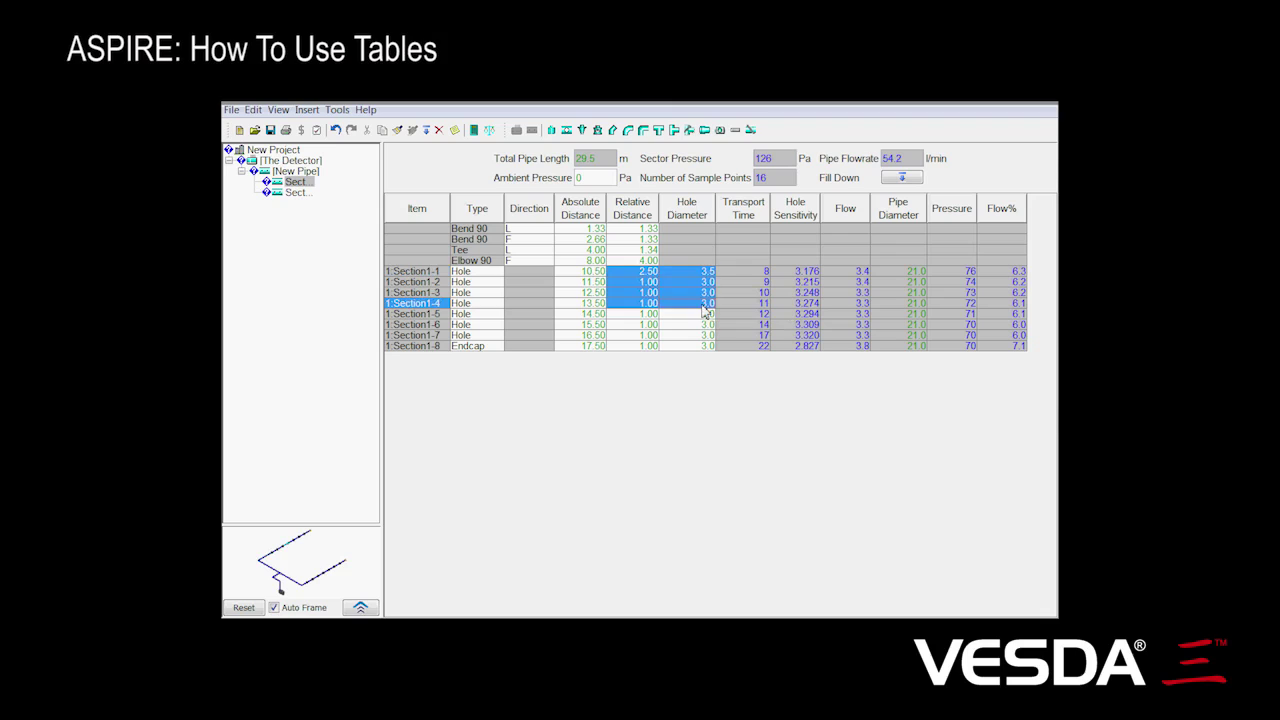
click(901, 179)
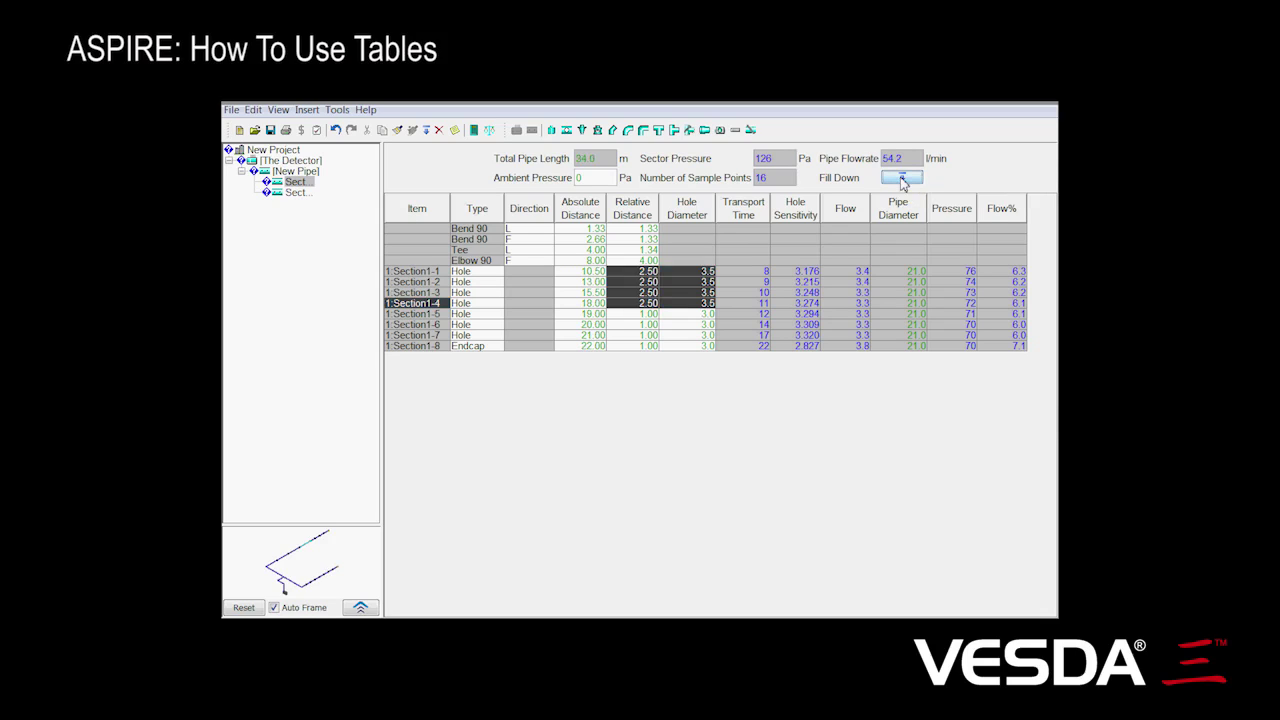
click(652, 314)
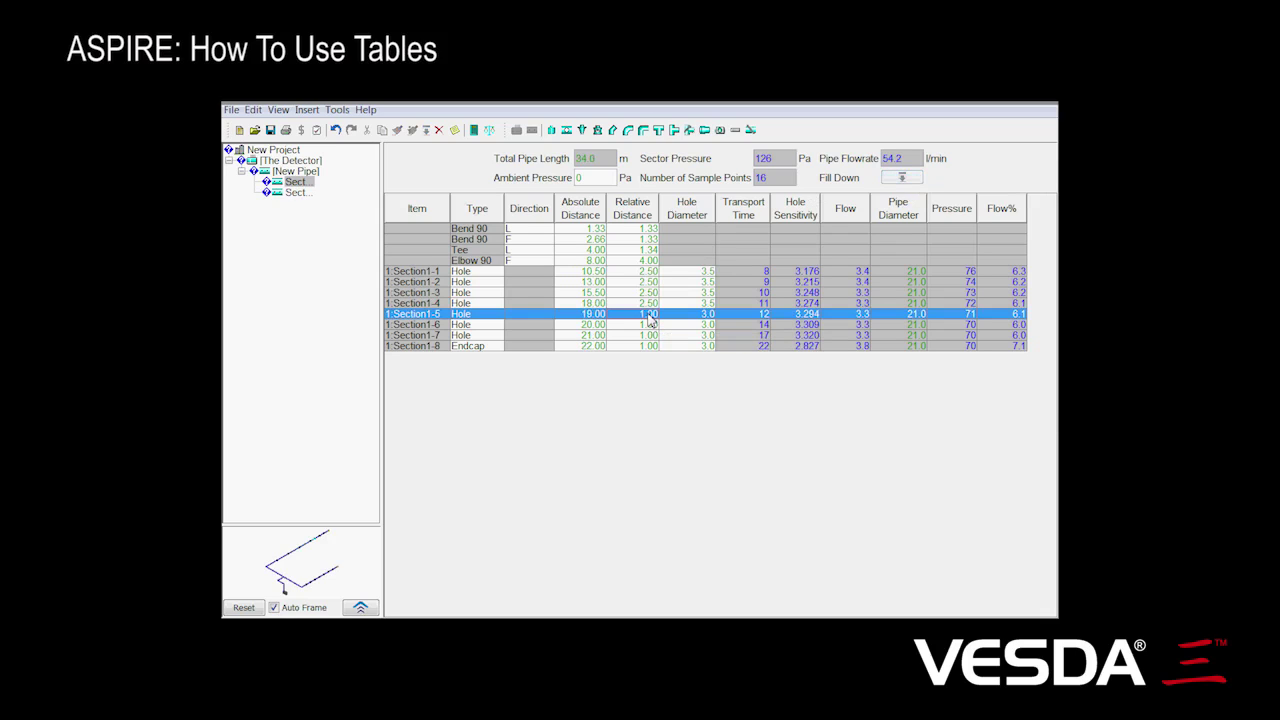
click(654, 264)
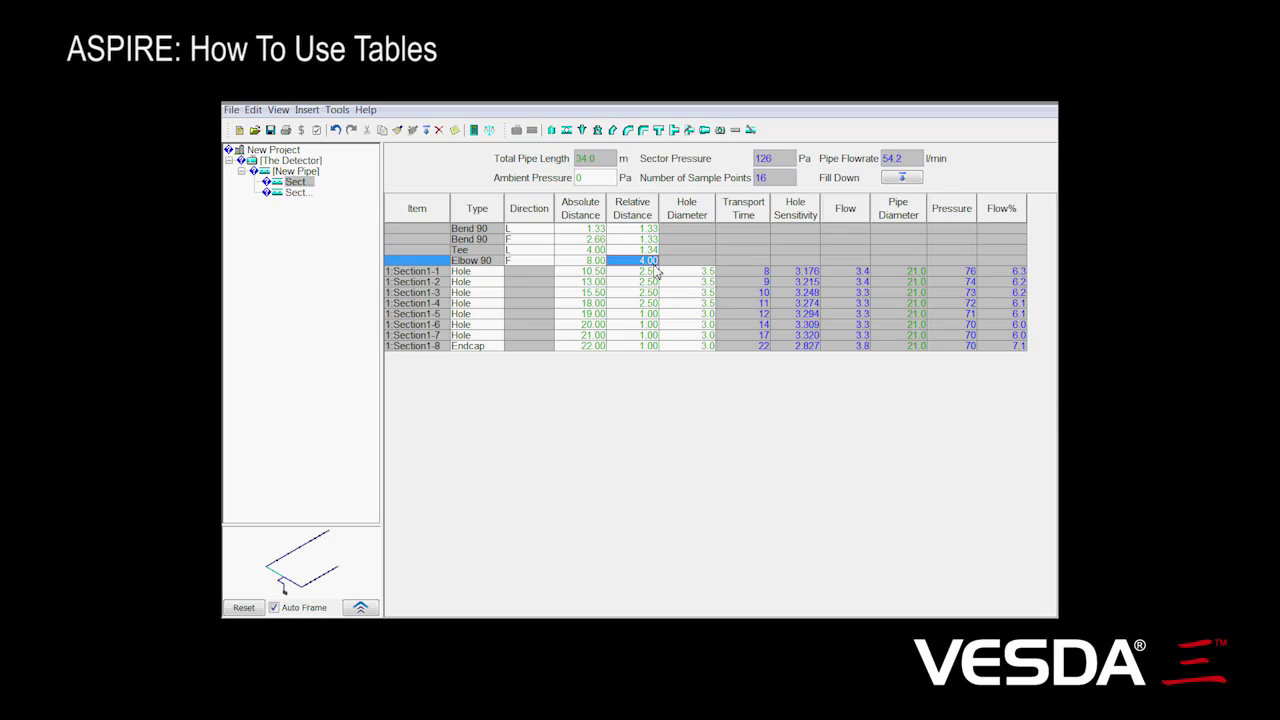
Fill the Elbow 90's 4.00 relative distance down to every lower row
click(903, 178)
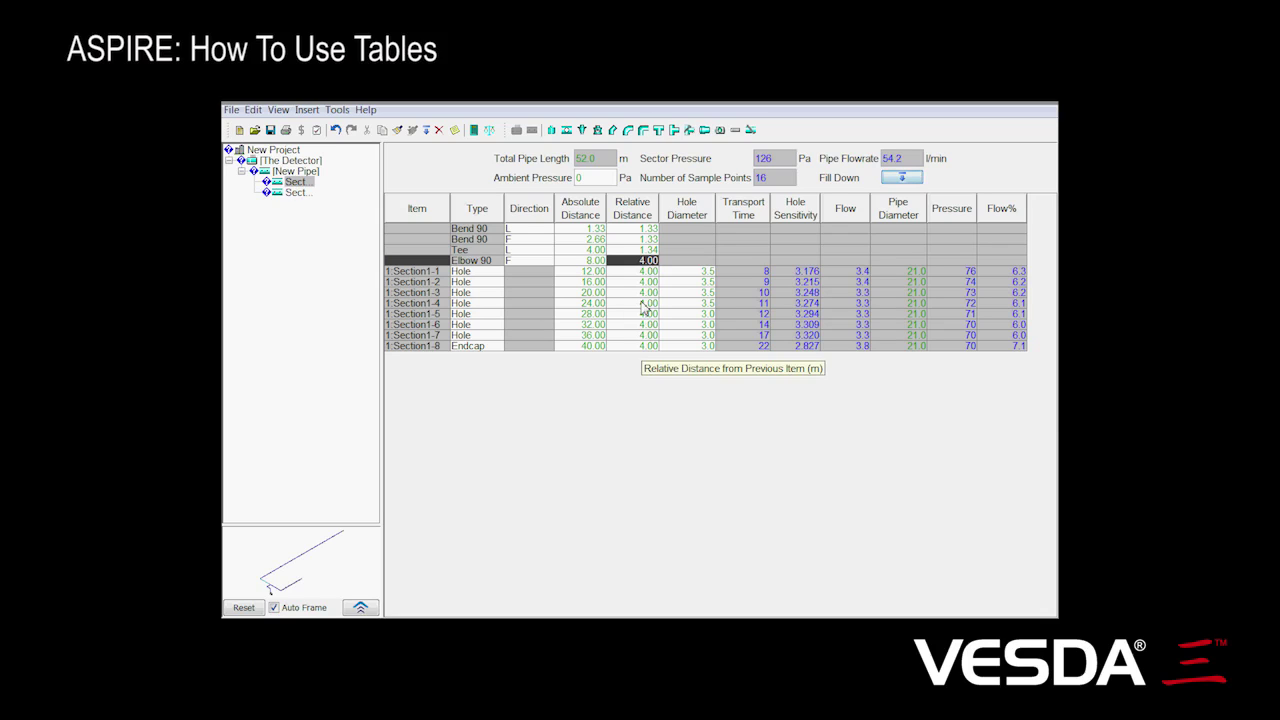
click(581, 307)
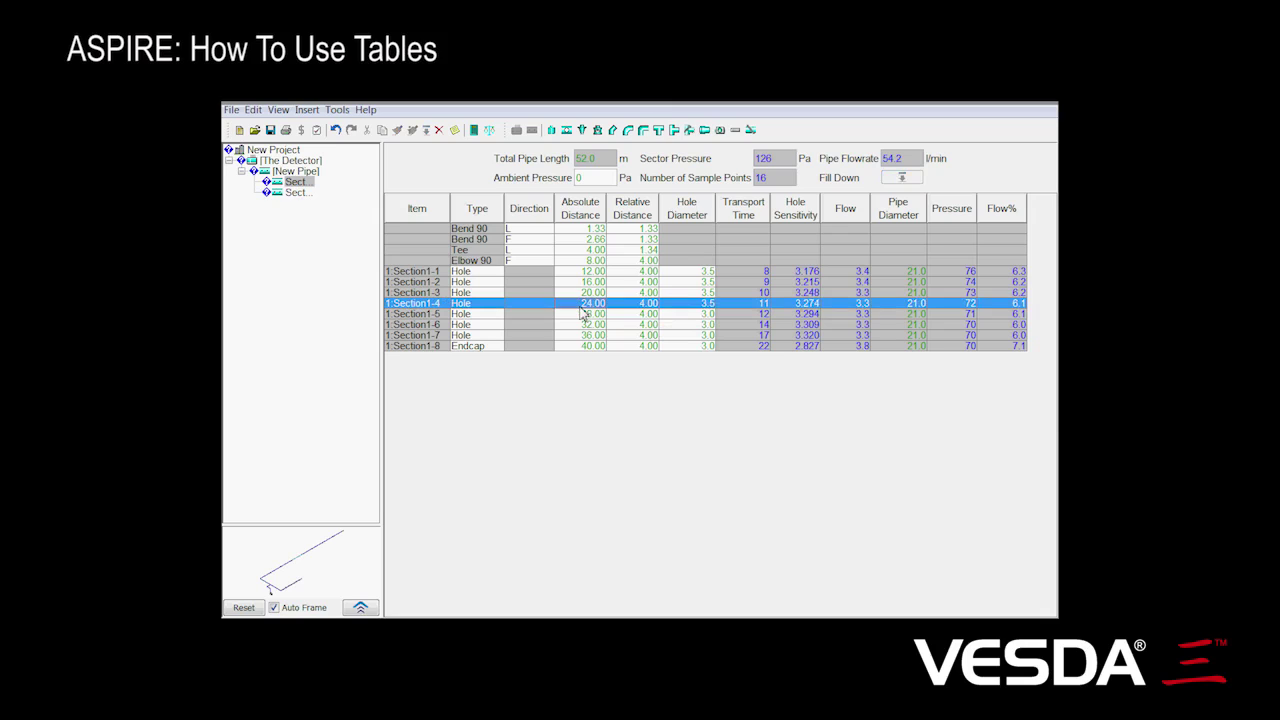
Copy the entire pipe table with Edit > Copy All
click(253, 109)
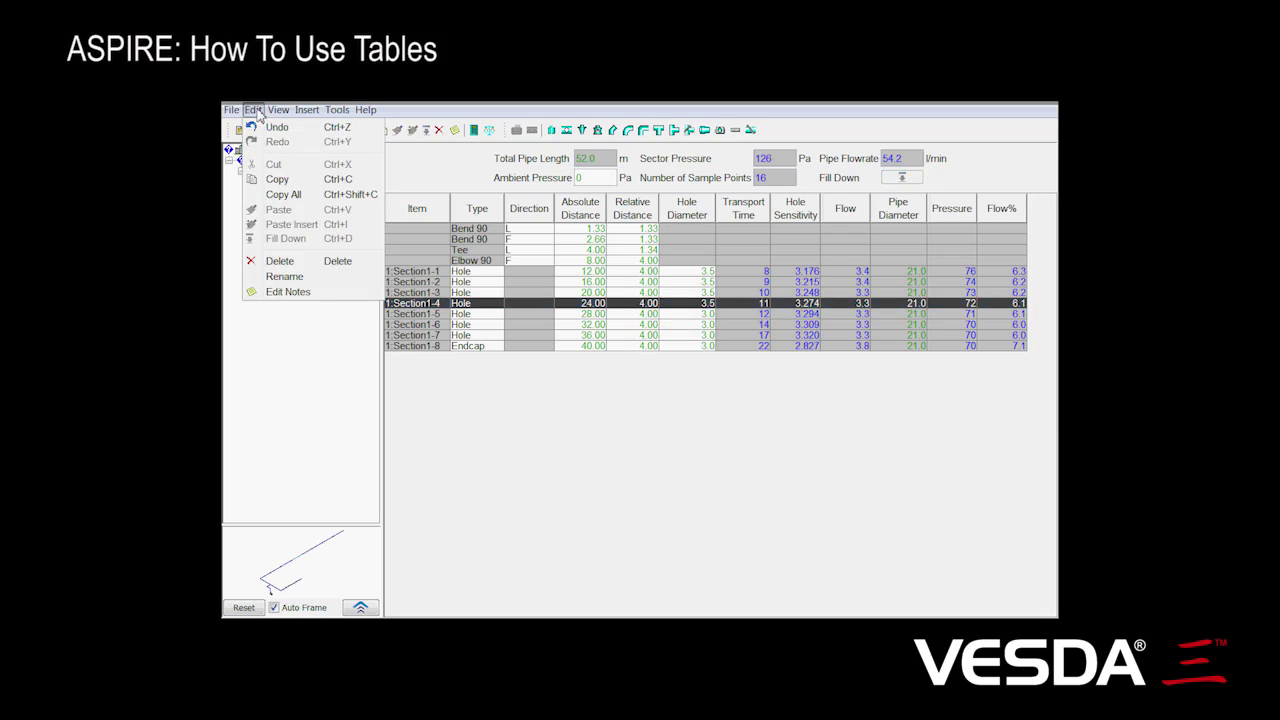
click(285, 194)
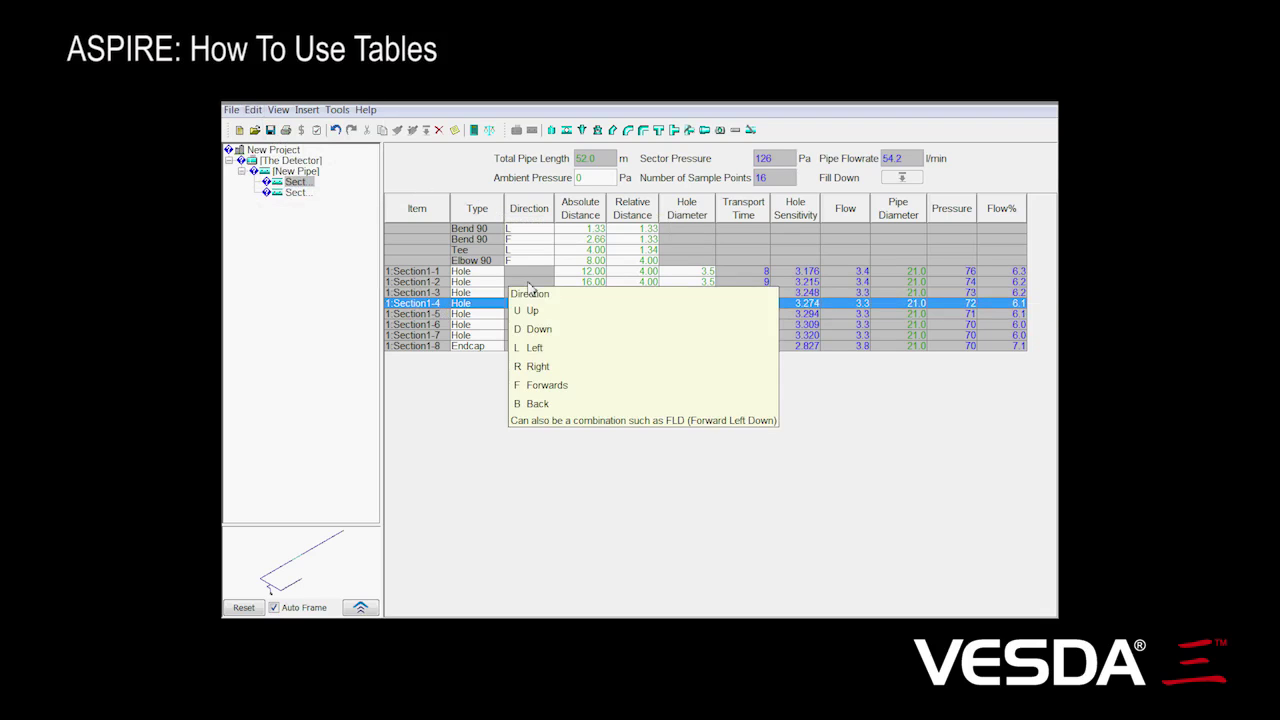
Show The Detector's Summary table and copy all its values with Edit > Copy All
click(293, 161)
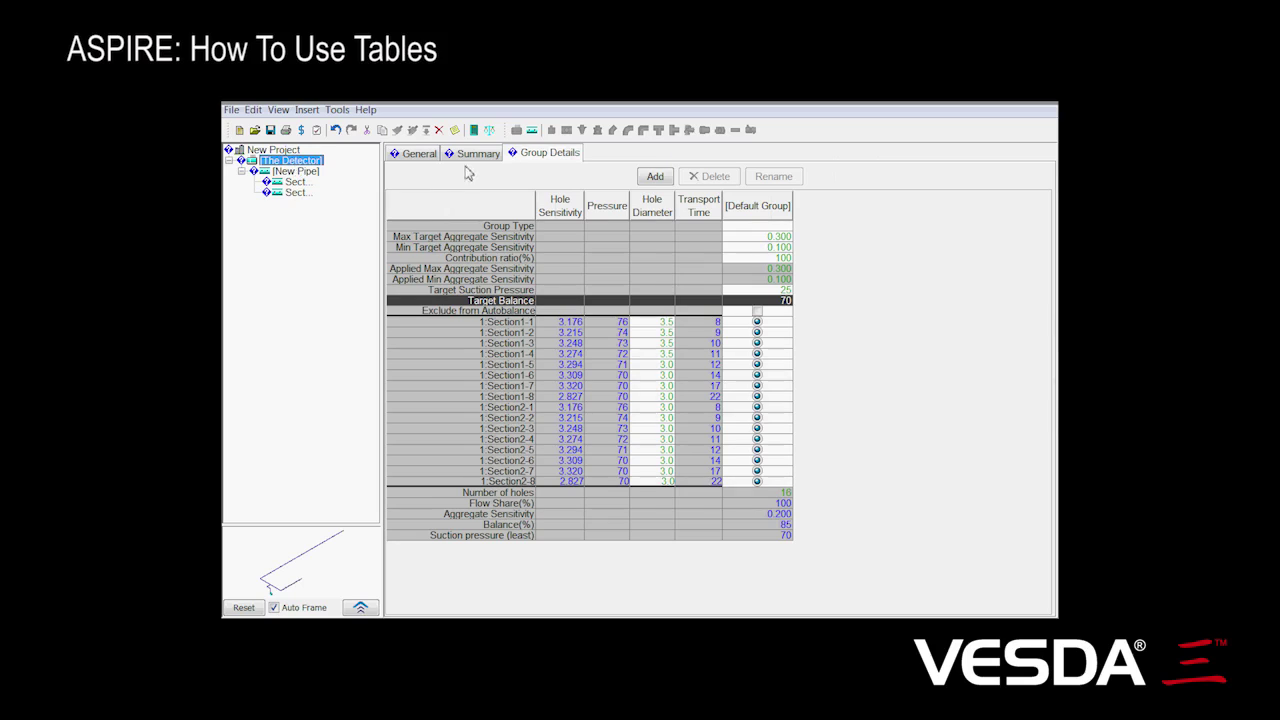
click(468, 157)
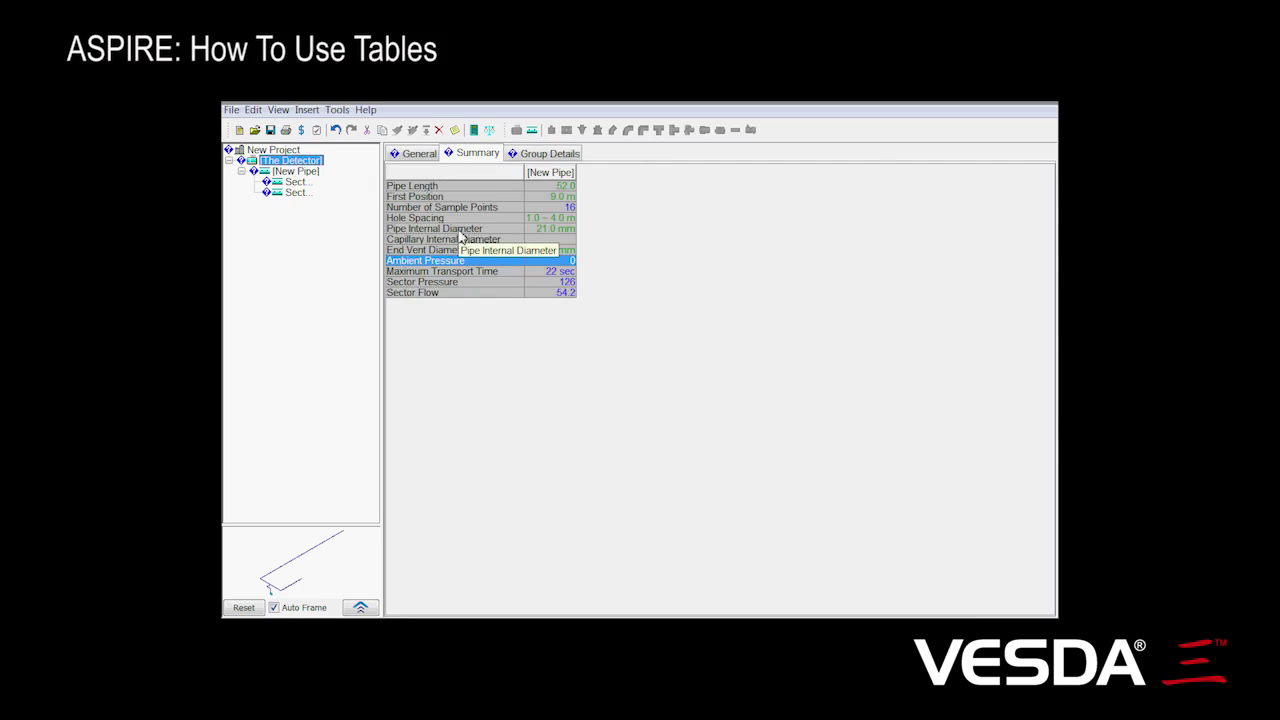
click(461, 231)
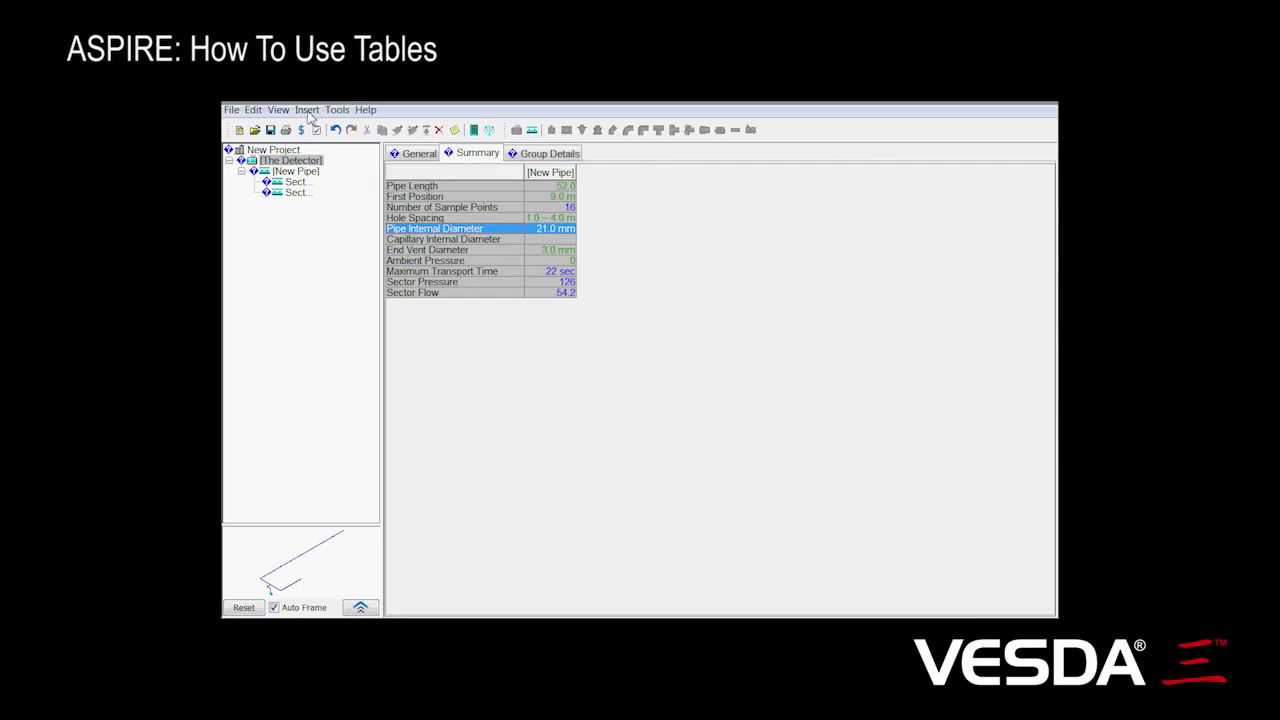
click(253, 110)
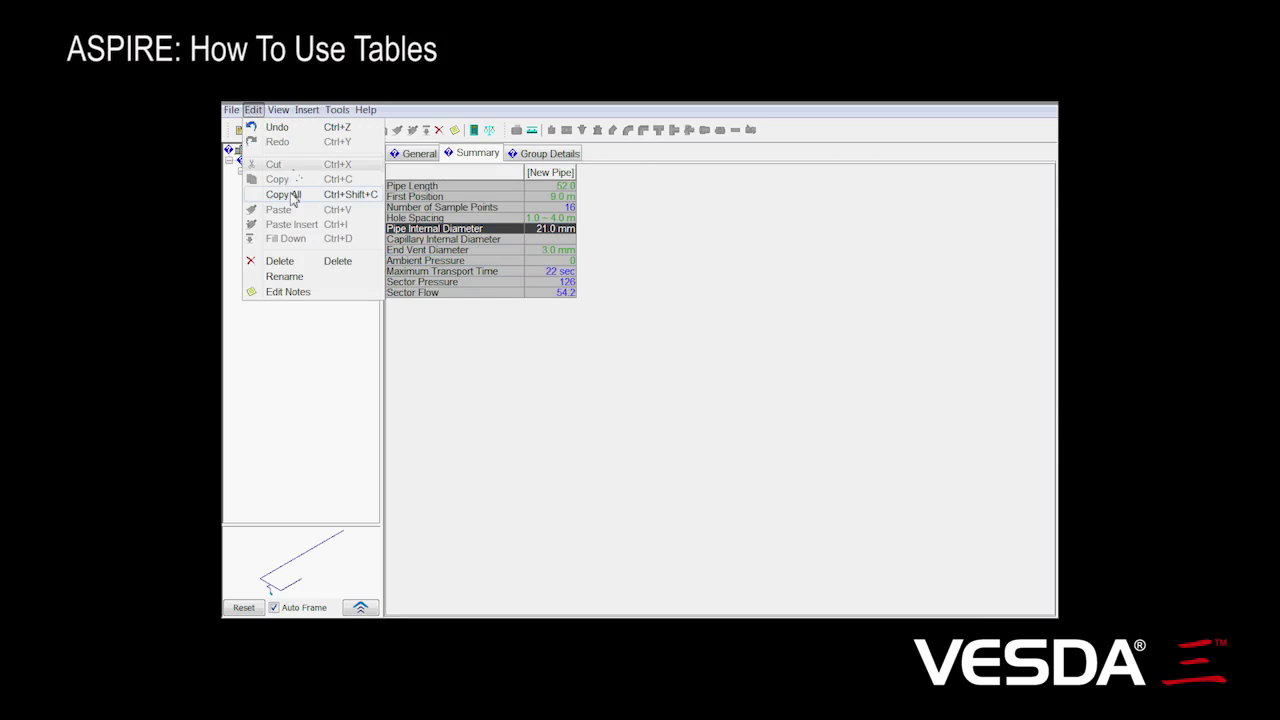
click(289, 194)
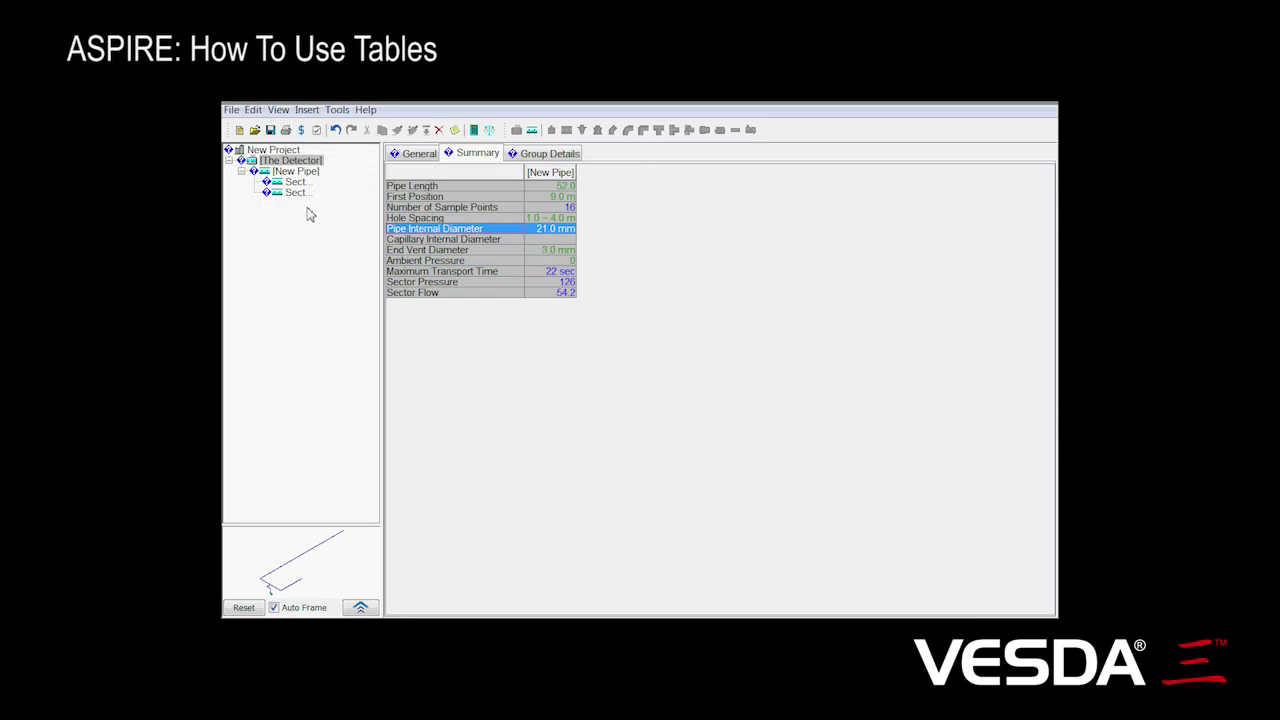